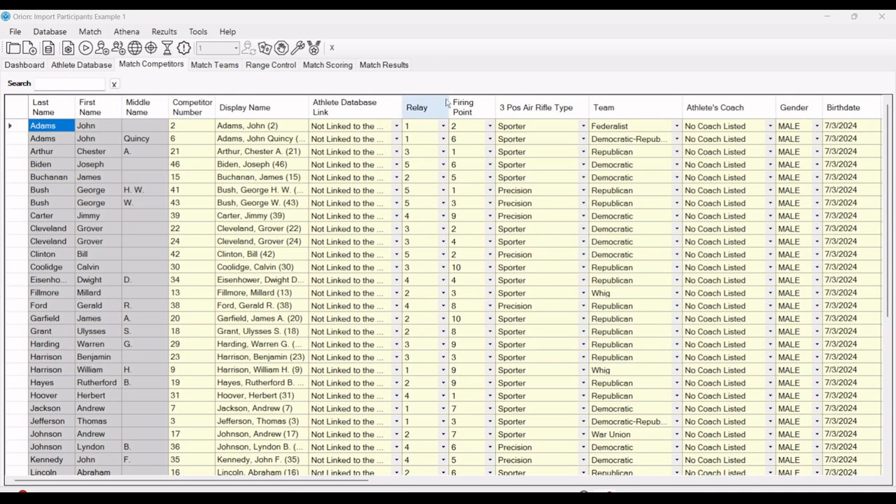
Check the existing match's scored targets and the Course of Fire in its match properties, leaving the properties unsaved
left_click(340, 68)
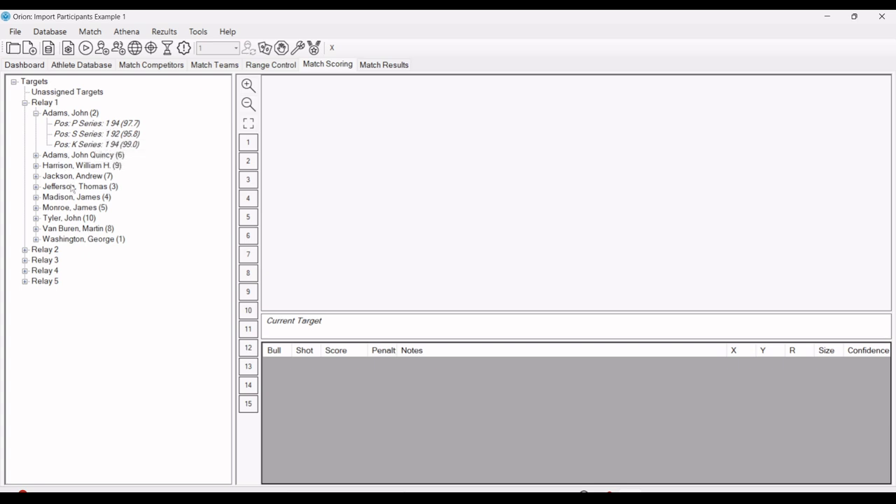
left_click(97, 33)
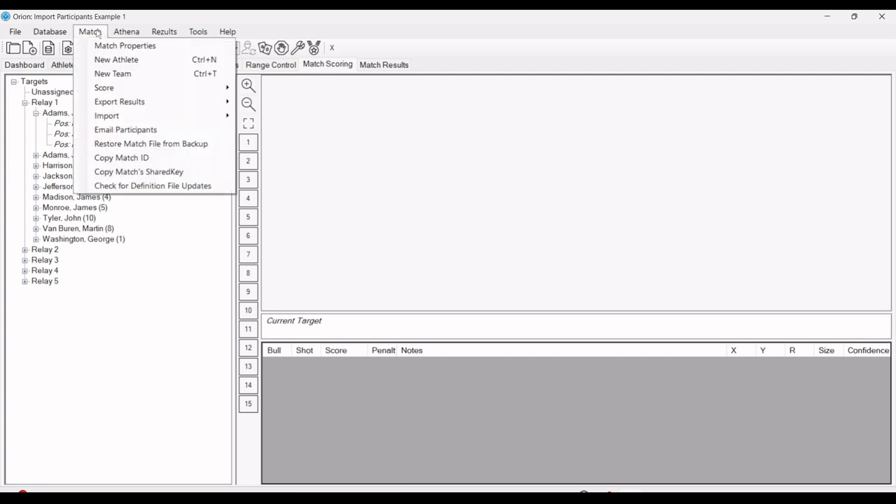
left_click(104, 46)
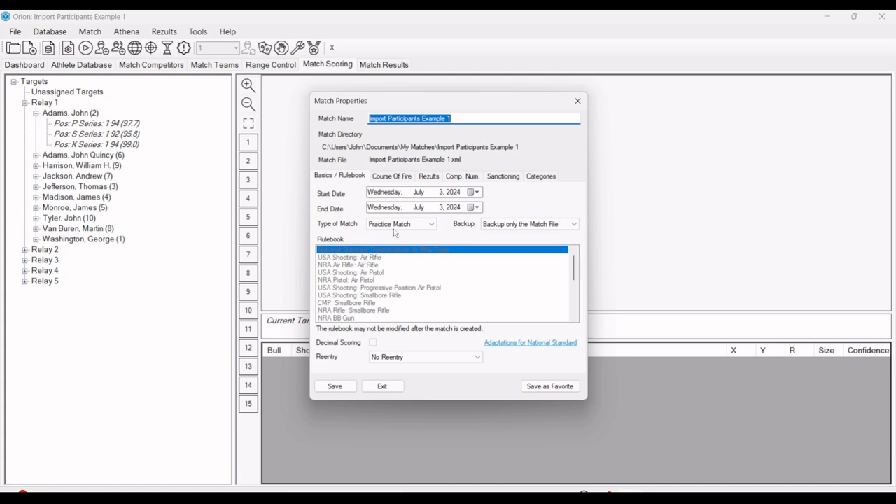
left_click(393, 179)
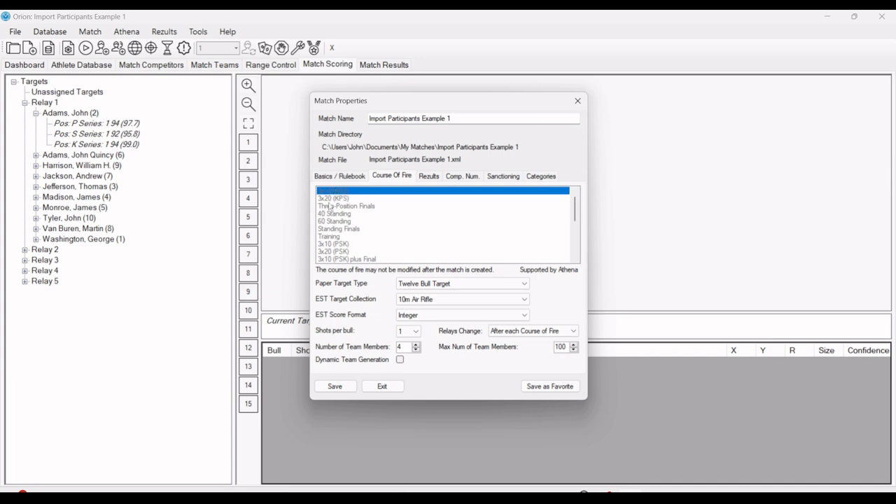
left_click(381, 387)
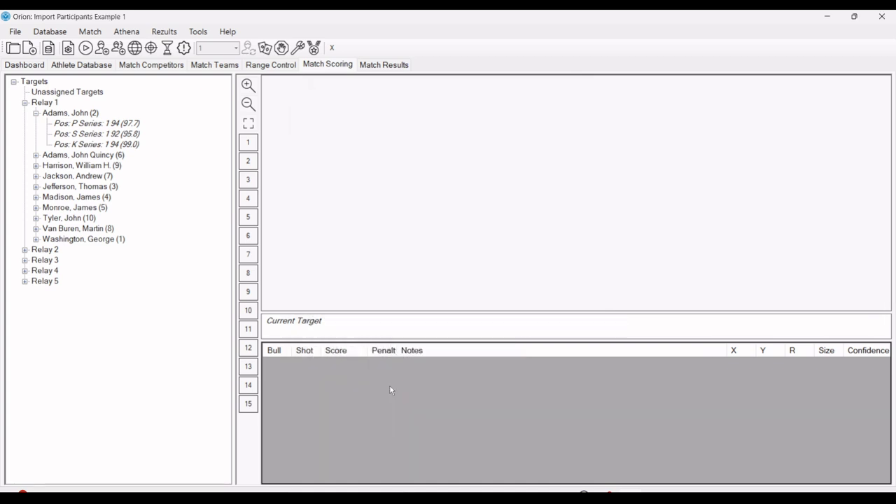
Start a new local match, closing the open one, and name it "Match 03 Jul 2024 match 2"
left_click(15, 32)
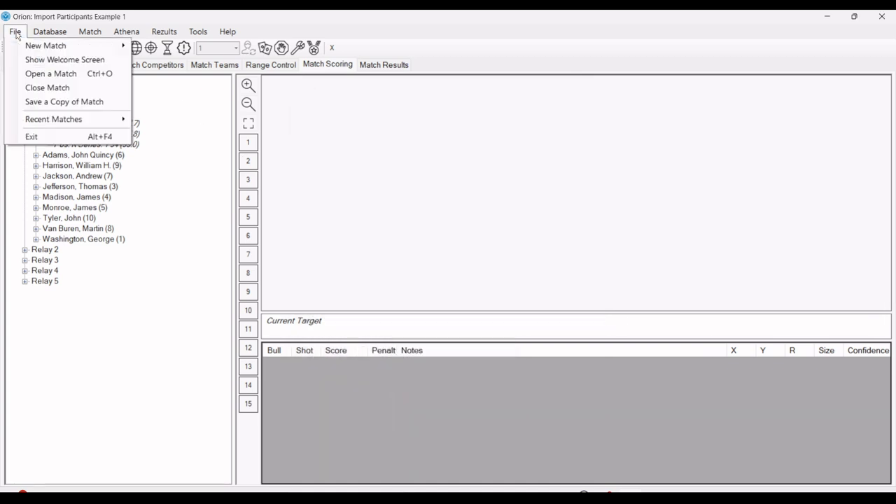
mouse_move(23, 50)
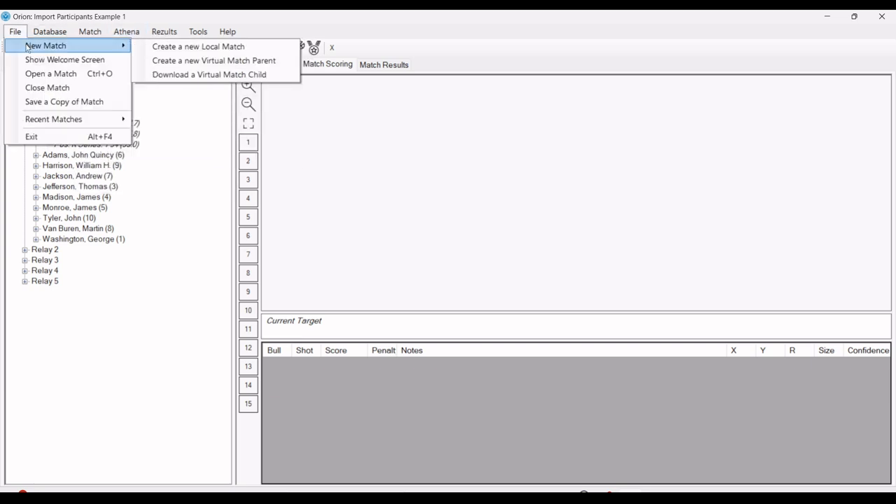
left_click(163, 46)
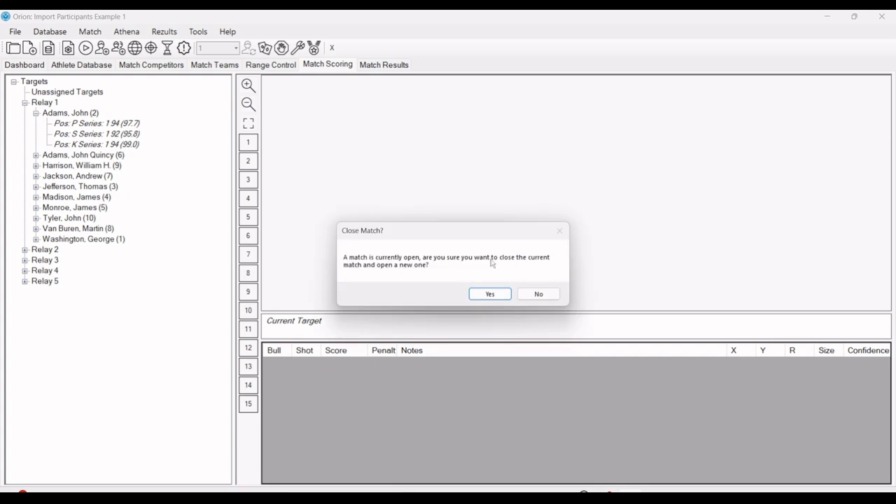
left_click(492, 294)
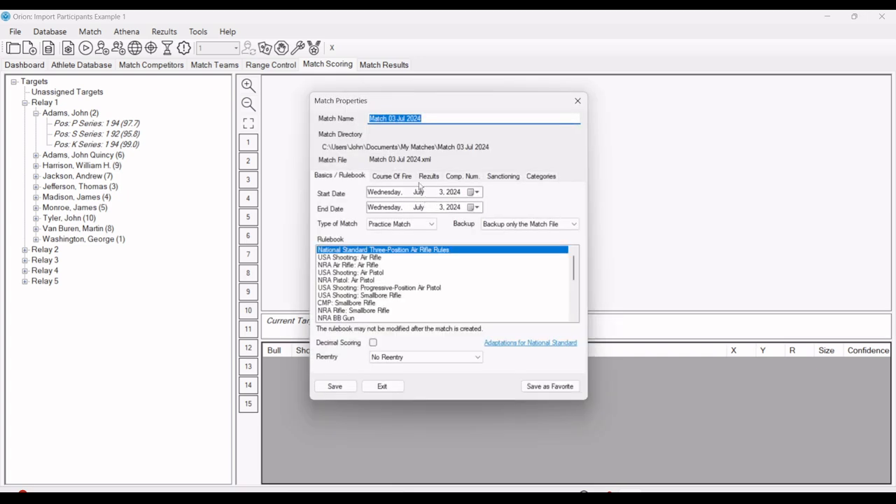
left_click(445, 119)
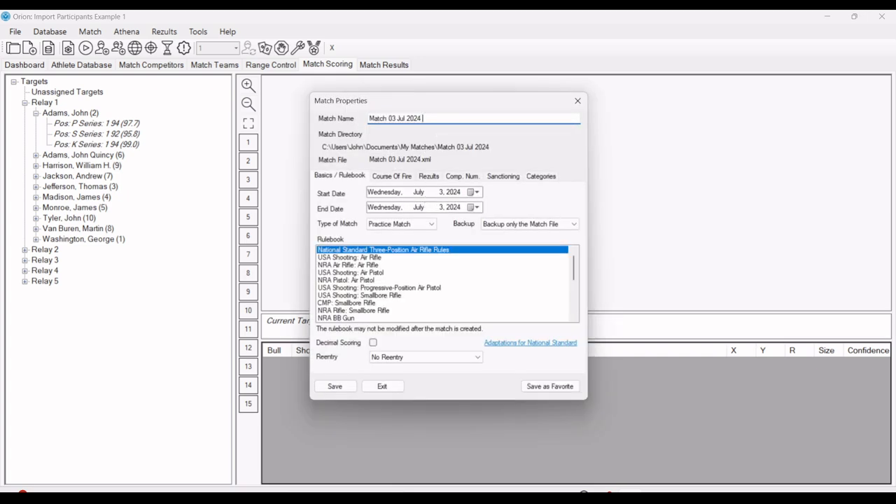
type("match 2")
Set the new match's course of fire to 3x20 (KPS), then save and confirm its creation
left_click(394, 176)
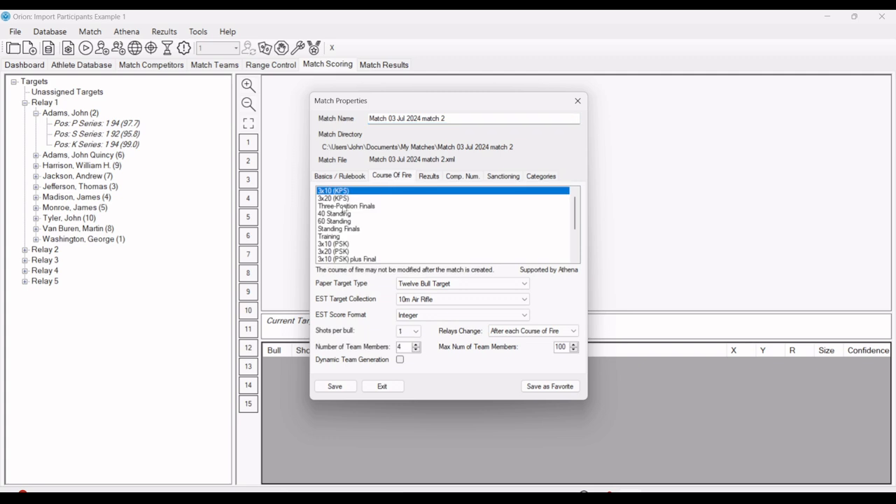
left_click(338, 199)
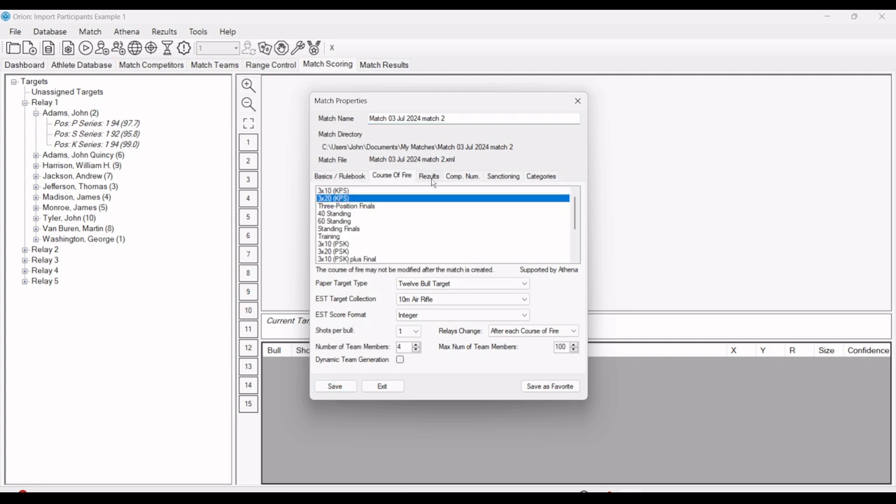
left_click(334, 390)
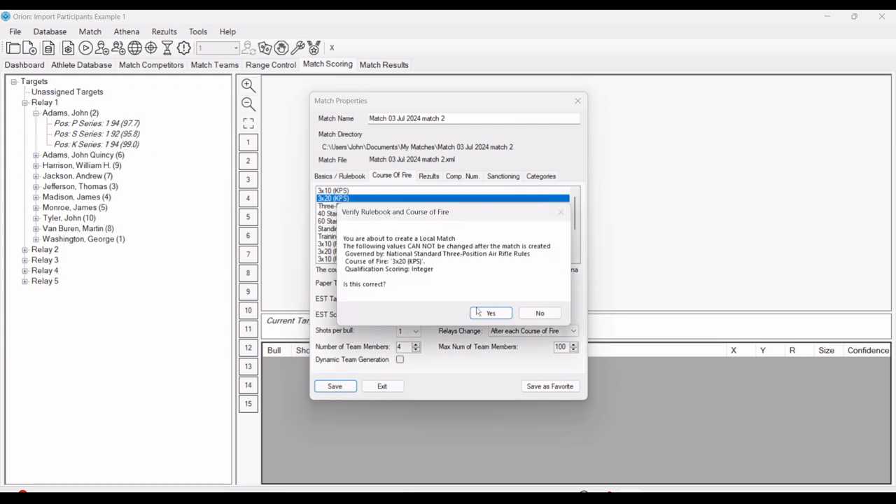
left_click(511, 317)
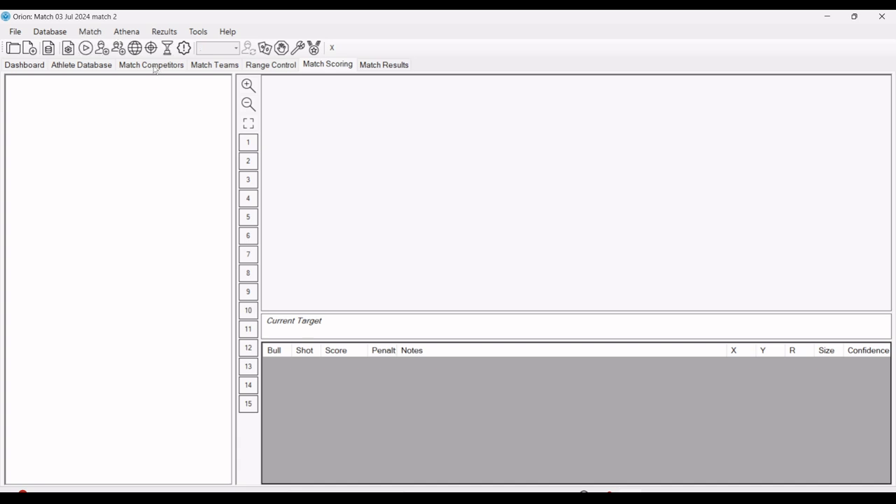
Import the participants into the new match from "Import Participants Example 1.xml" and accept the restart
left_click(153, 65)
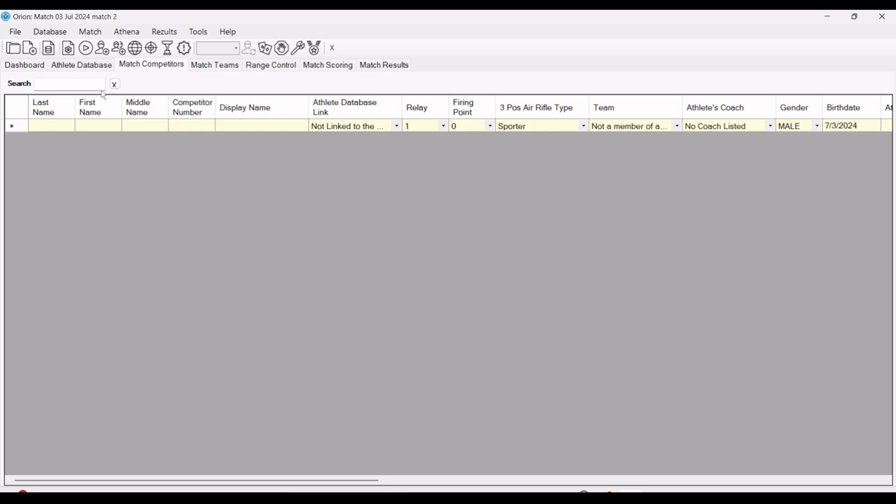
left_click(97, 35)
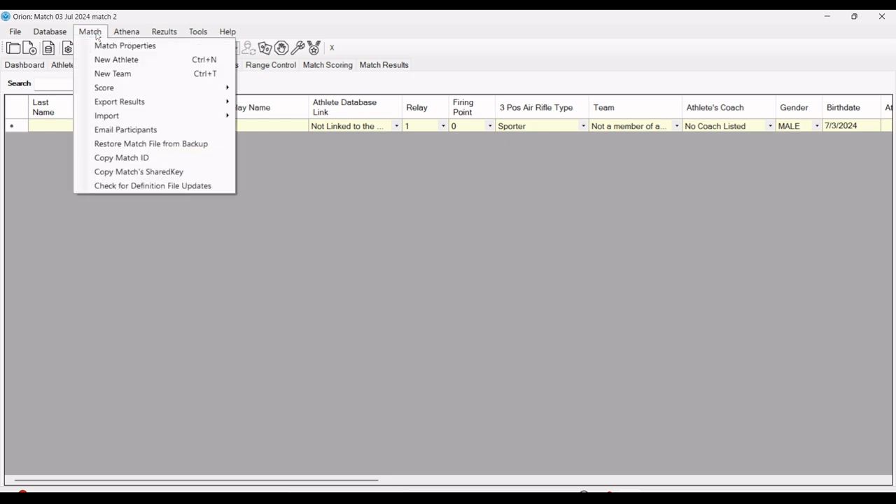
mouse_move(125, 117)
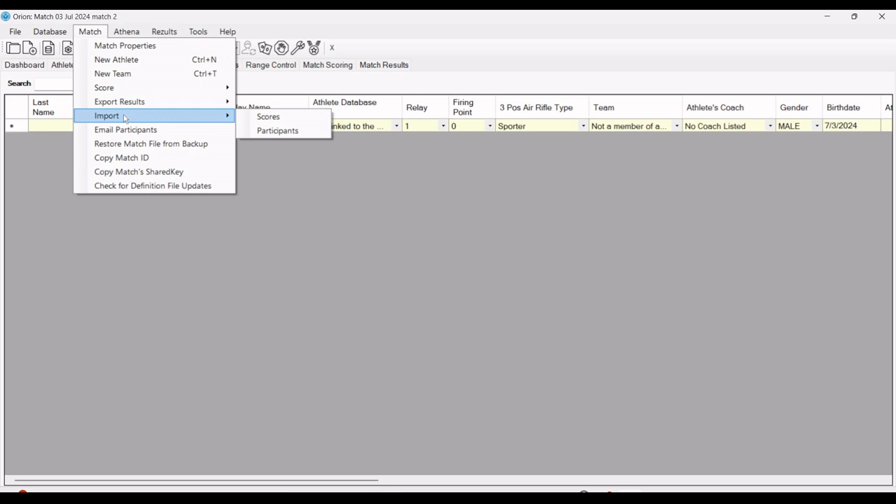
left_click(278, 131)
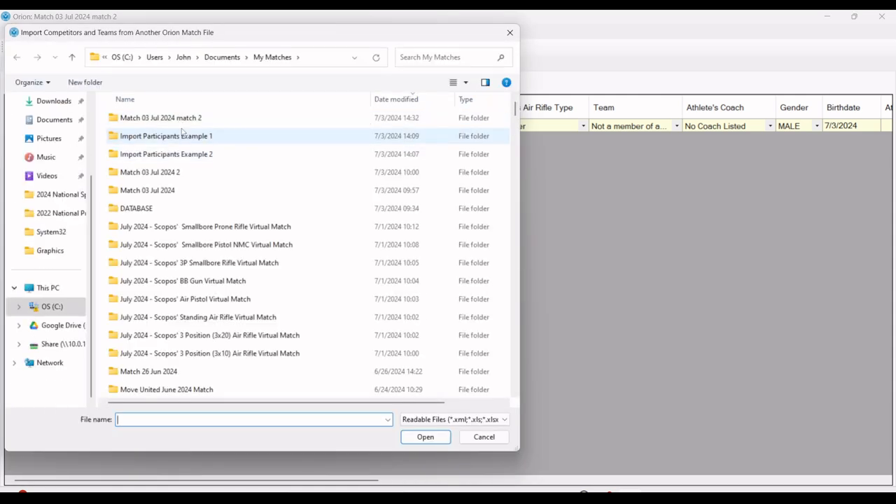
left_click(183, 140)
double_click(184, 141)
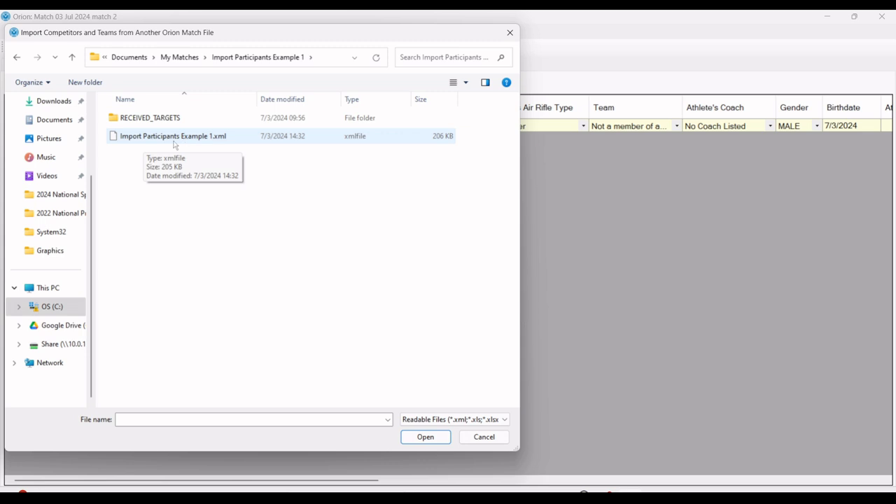
double_click(177, 137)
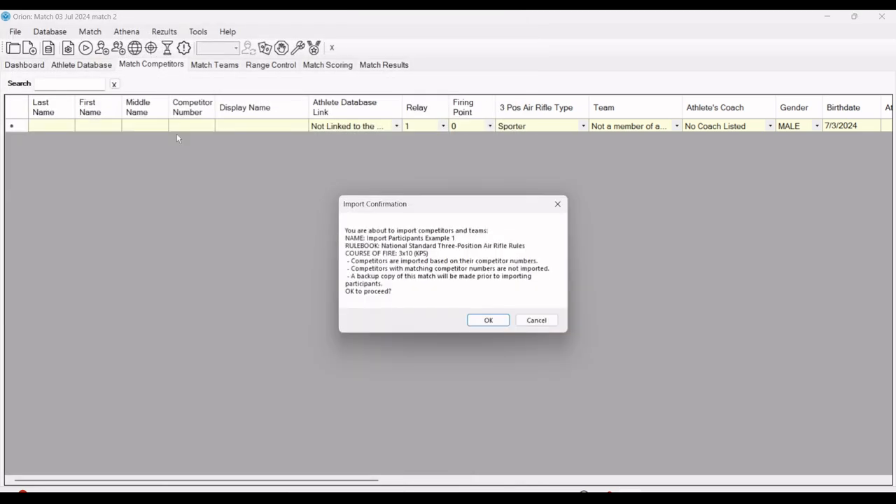
left_click(488, 320)
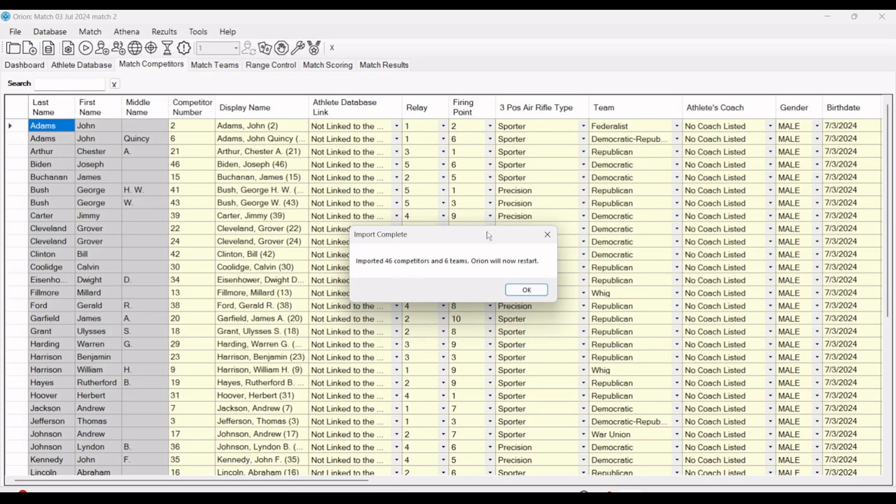
left_click(527, 291)
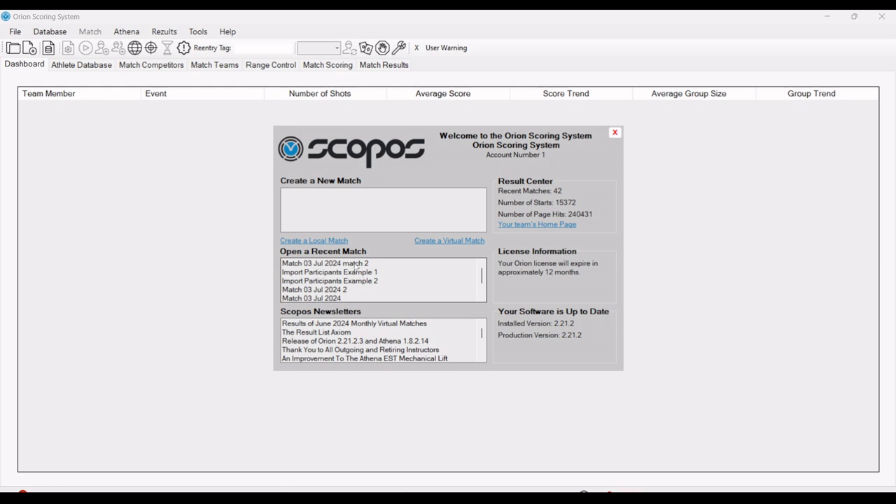
Reopen the recent match "Match 03 Jul 2024 match 2" and check the Relay 1 competitors in match scoring
double_click(354, 263)
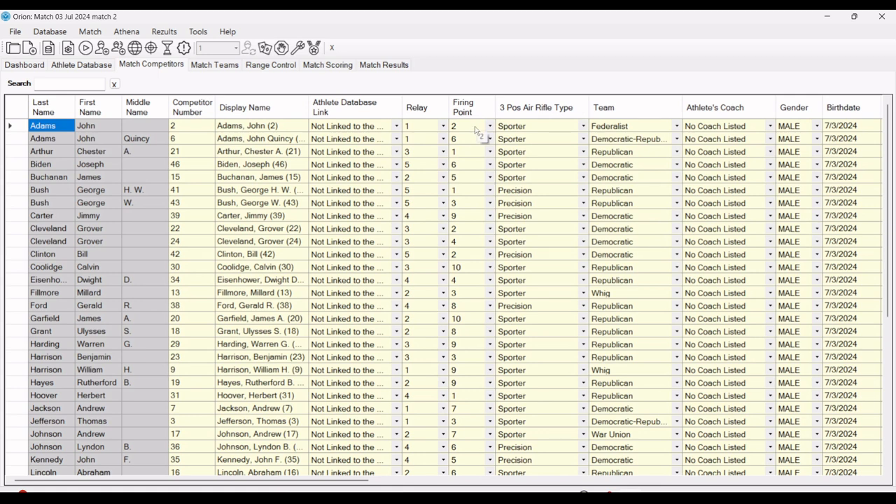
left_click(330, 66)
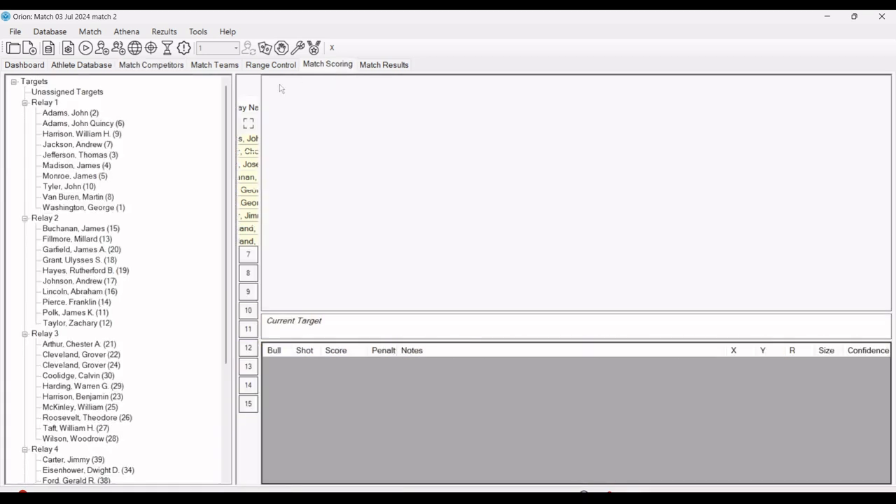
left_click(86, 115)
left_click(91, 156)
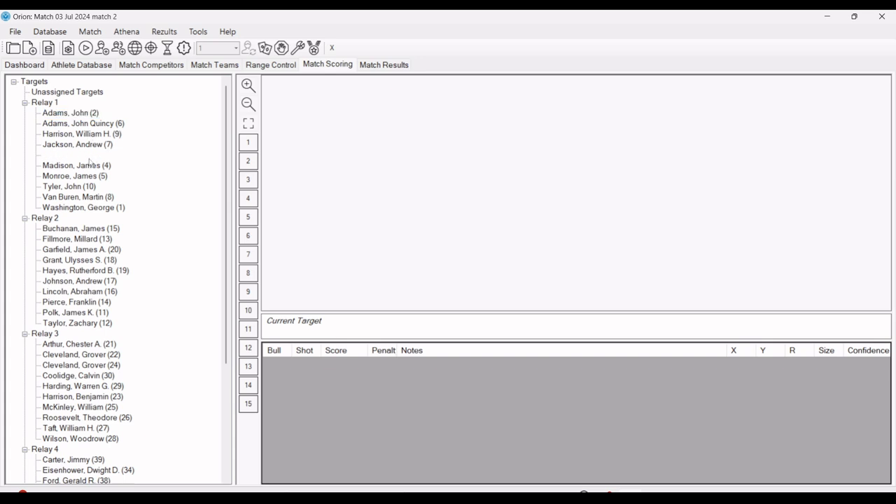
left_click(86, 115)
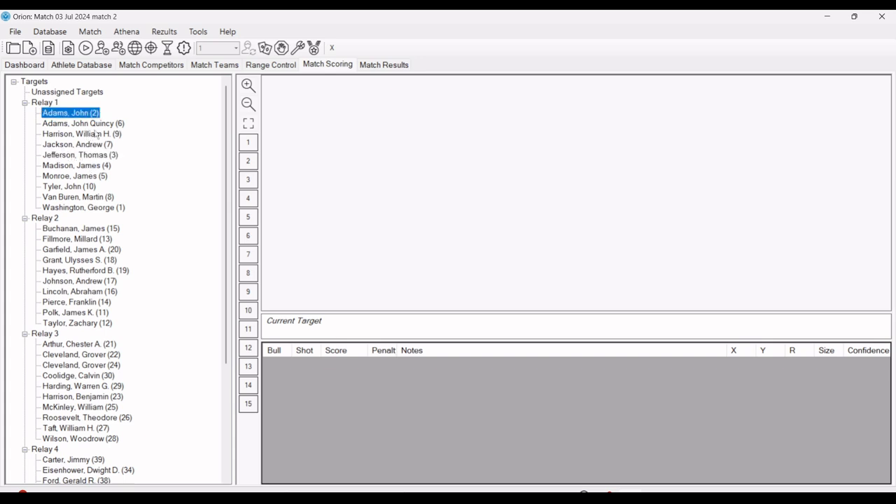
Import the scores from "Import Participants Example 1.xml" and expand the first Relay 1 competitor to show the imported targets
left_click(90, 31)
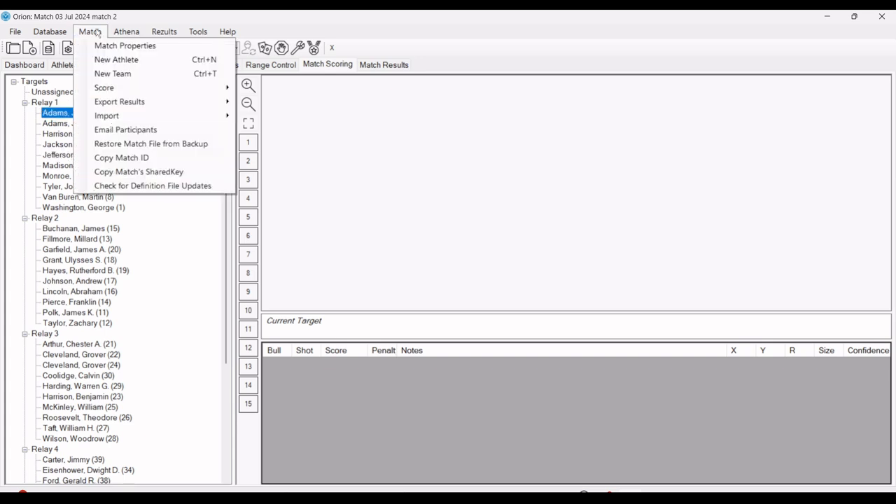
mouse_move(130, 116)
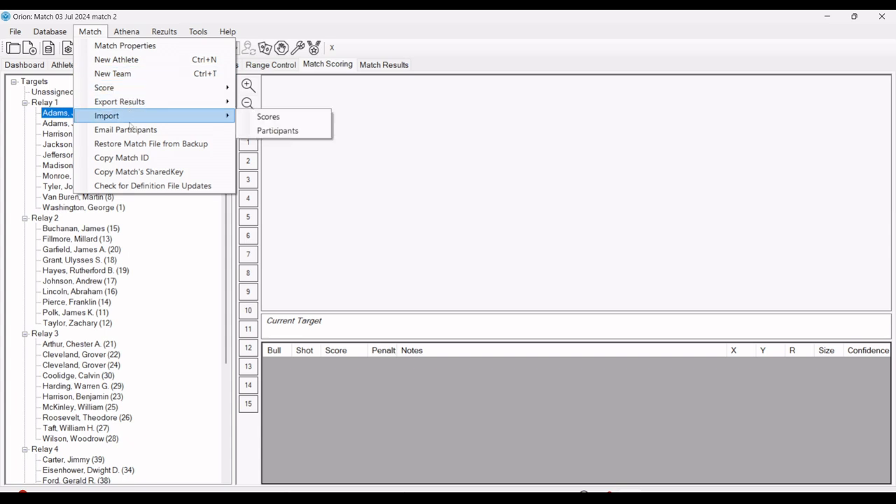
left_click(258, 118)
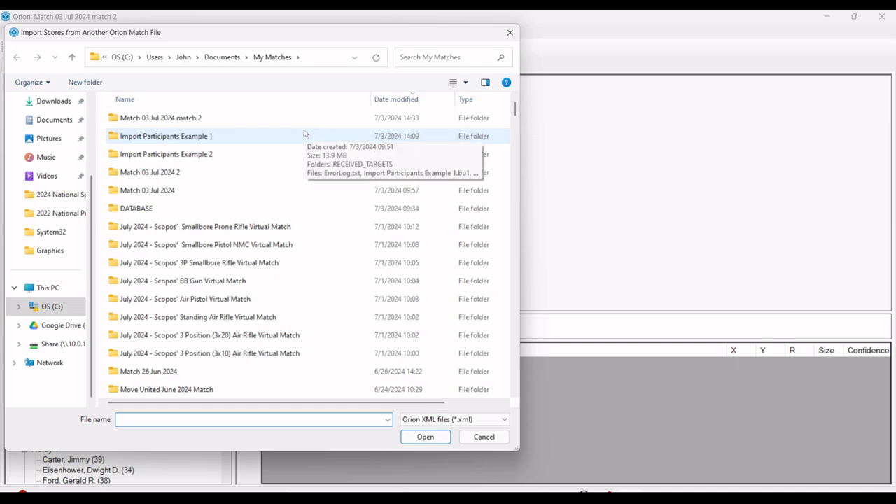
double_click(214, 140)
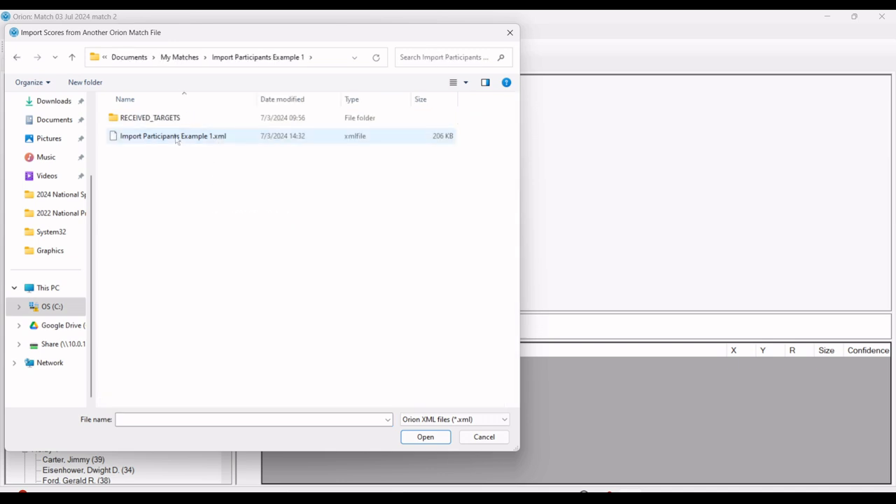
double_click(177, 137)
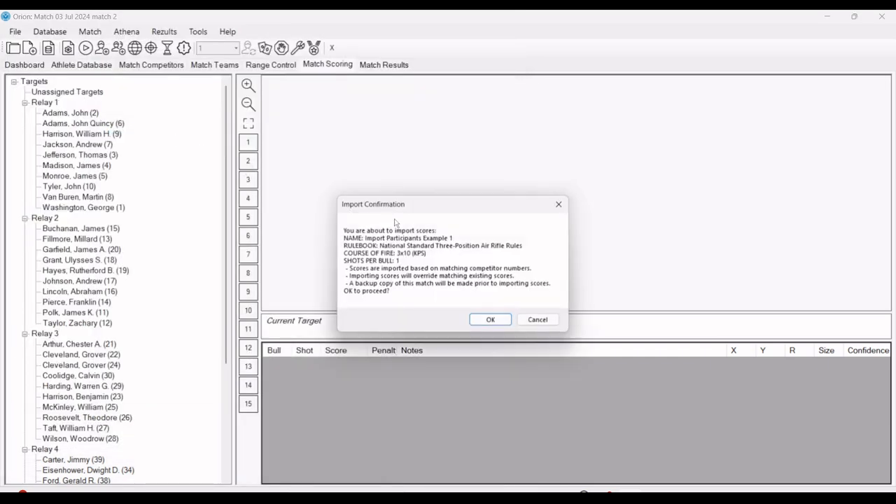
left_click(490, 320)
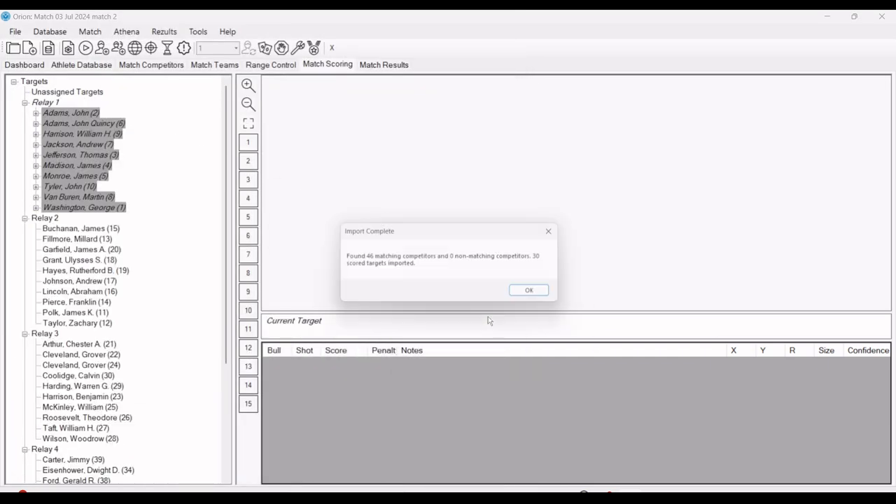
left_click(542, 295)
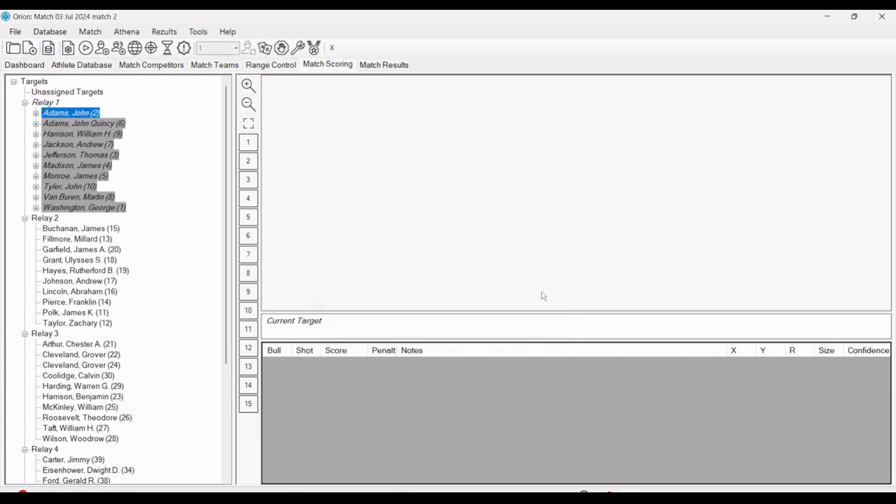
left_click(37, 114)
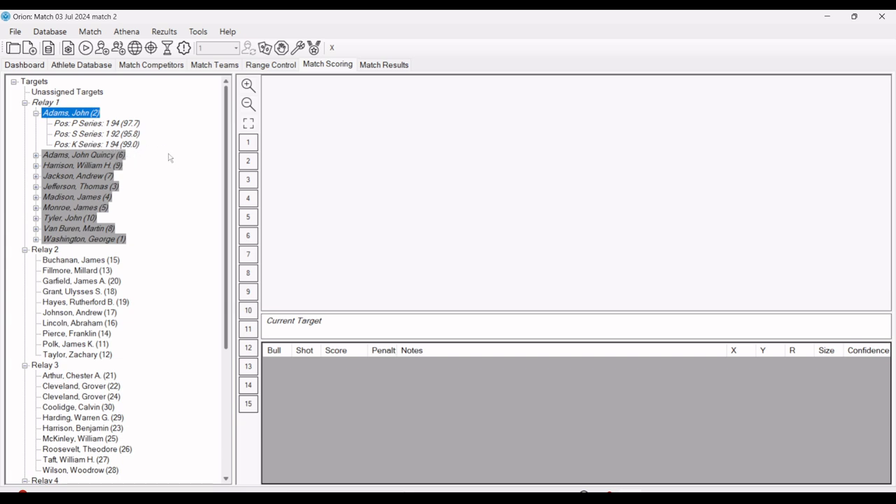
key("alt+Tab")
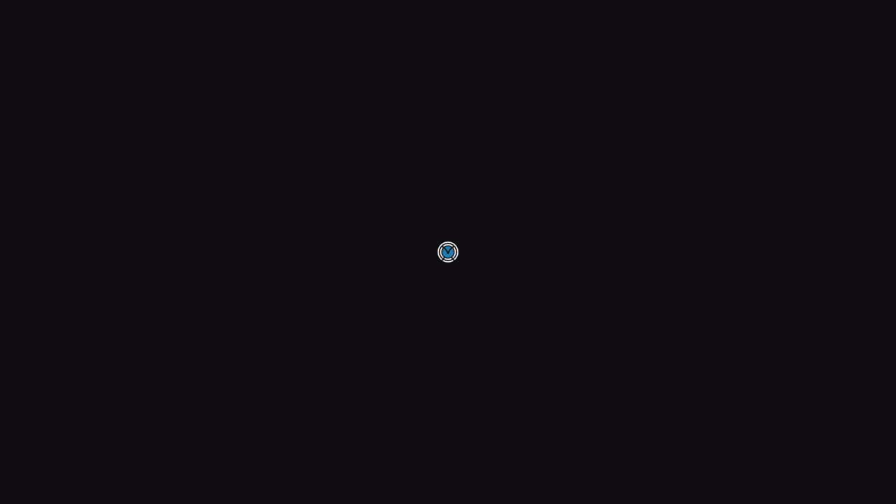